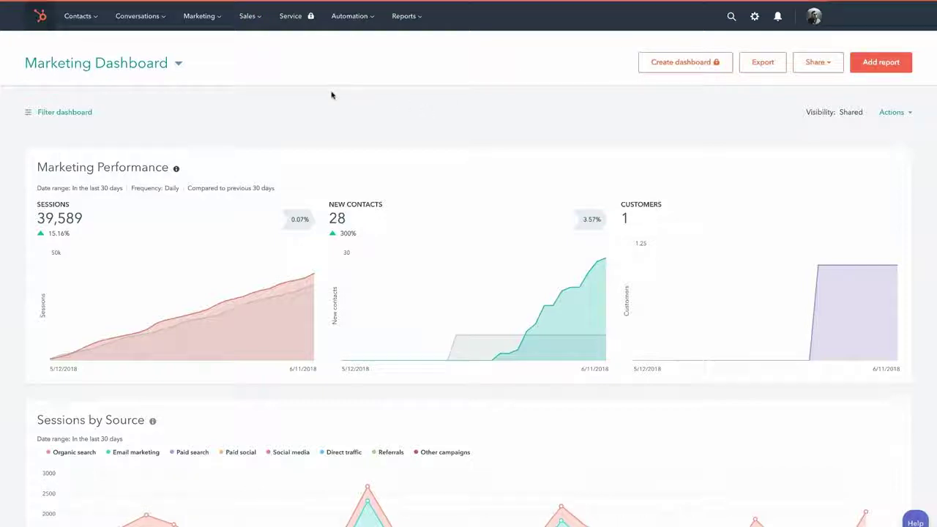
Navigate from Contacts > Lists to the Imports page and start a new import.
click(94, 20)
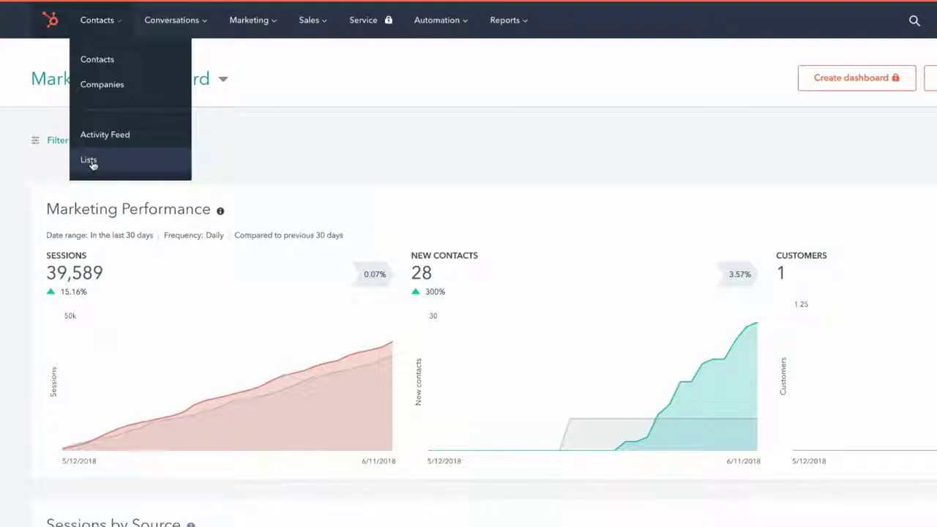
click(89, 160)
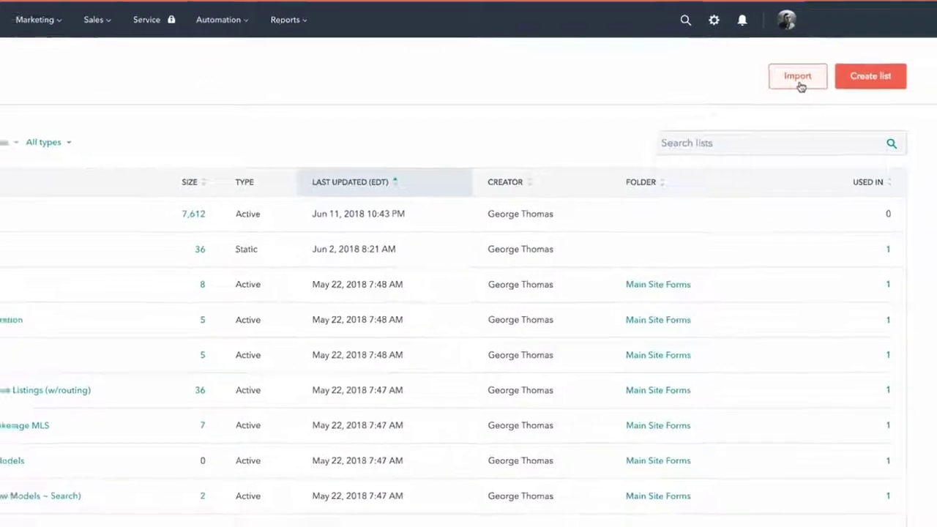
click(798, 88)
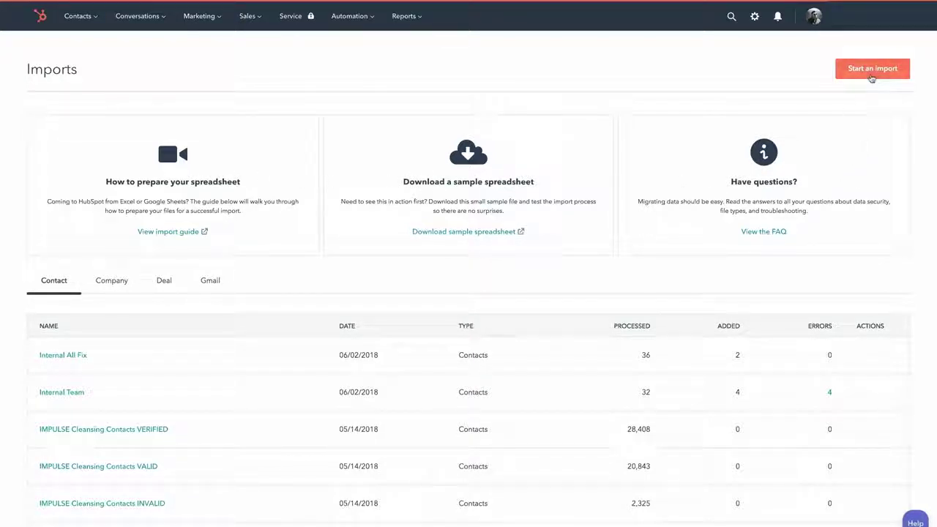
click(872, 76)
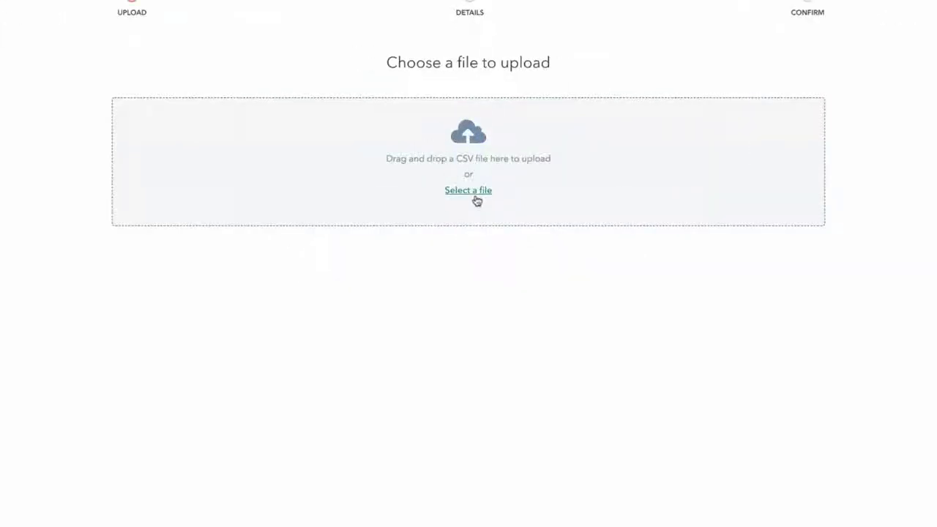
Attach hubspot-contacts-opt-out-list-export-2018-06-12.csv as the opt-out list upload file.
click(474, 194)
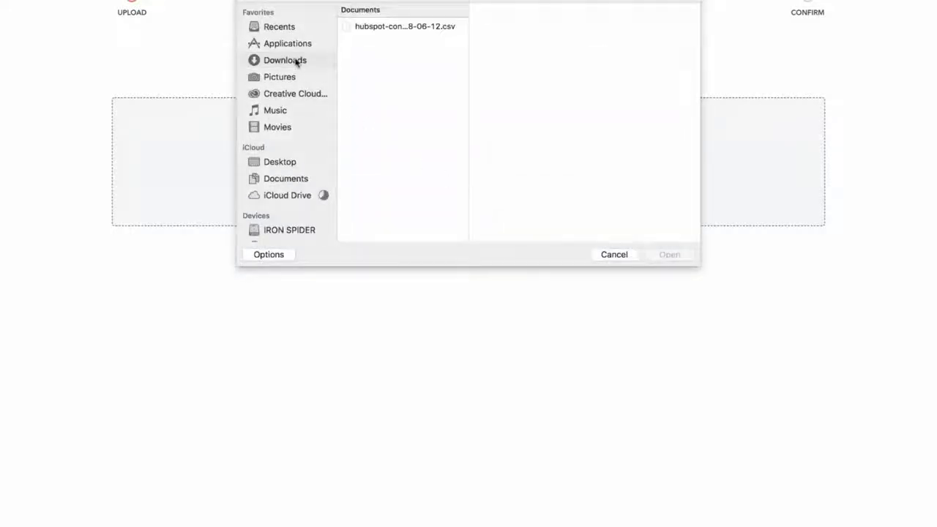
click(396, 27)
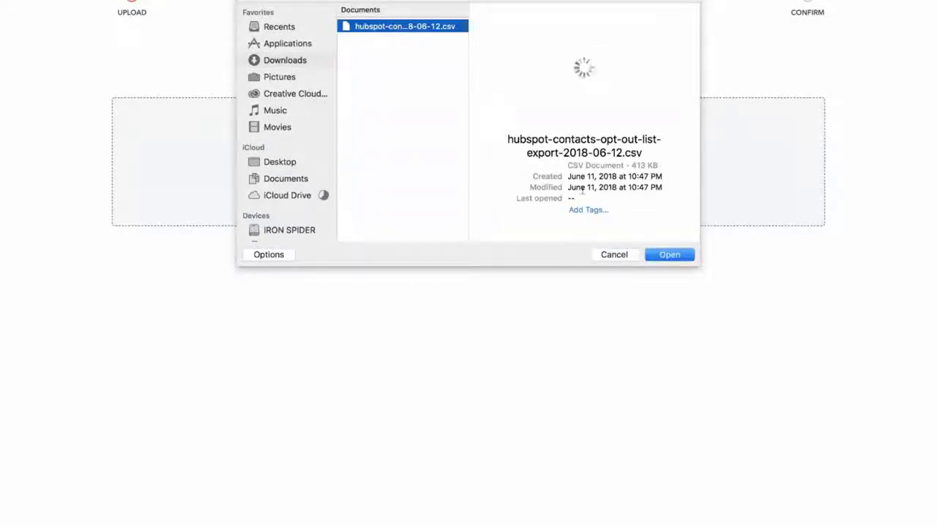
click(668, 258)
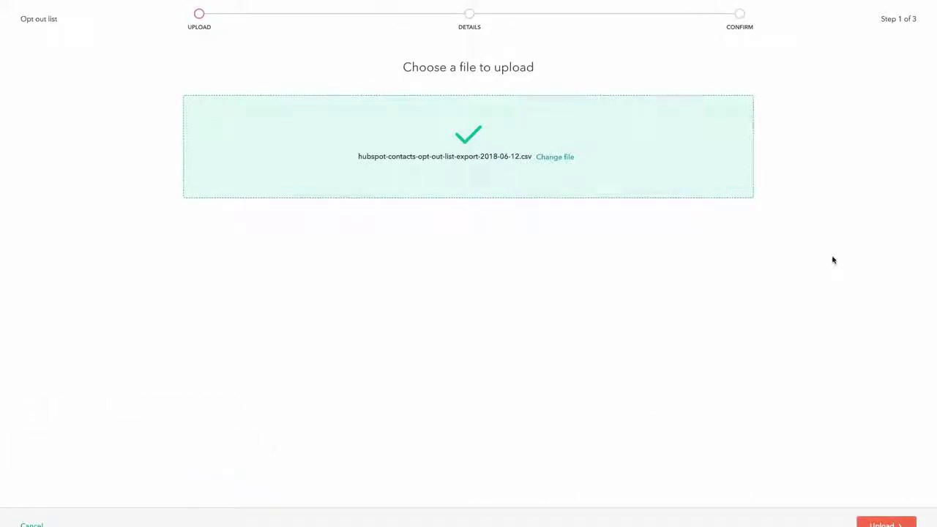
Upload the opt-out file, keep Email as the address column, and continue to confirmation.
click(871, 521)
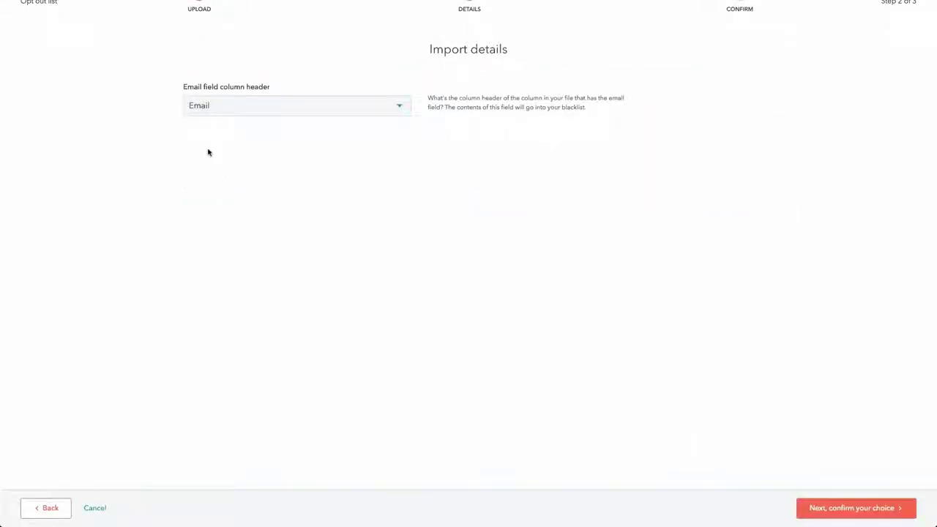
click(400, 106)
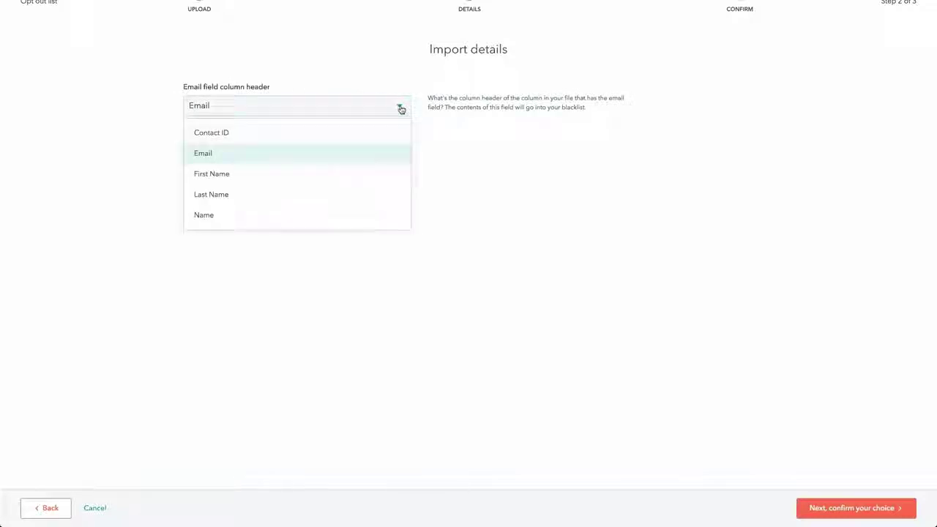
click(216, 154)
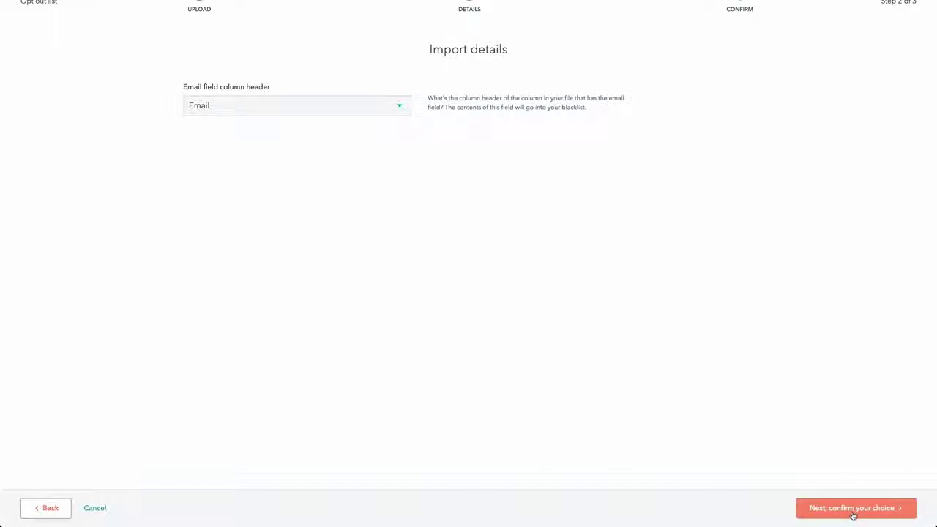
click(854, 516)
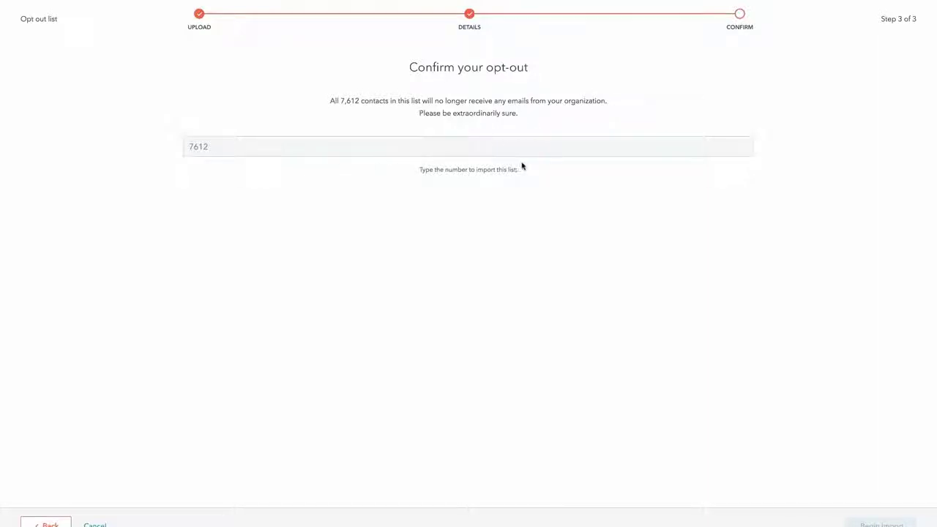
Confirm the opt-out by entering the 7612 contact count and begin the import.
click(196, 147)
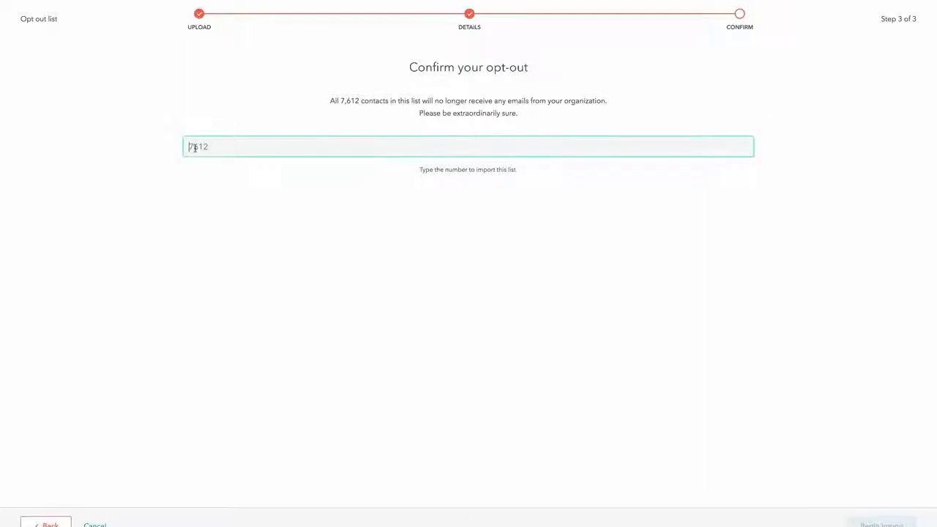
text(7612)
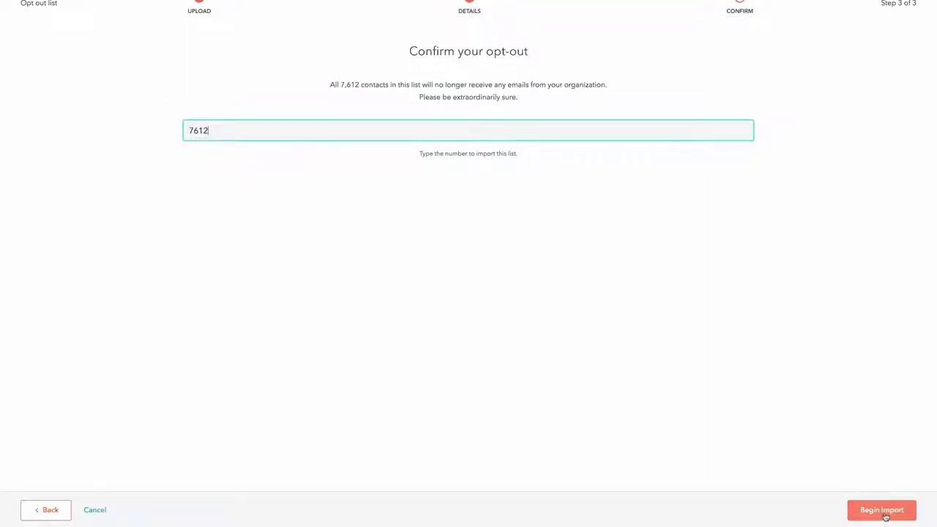
click(881, 518)
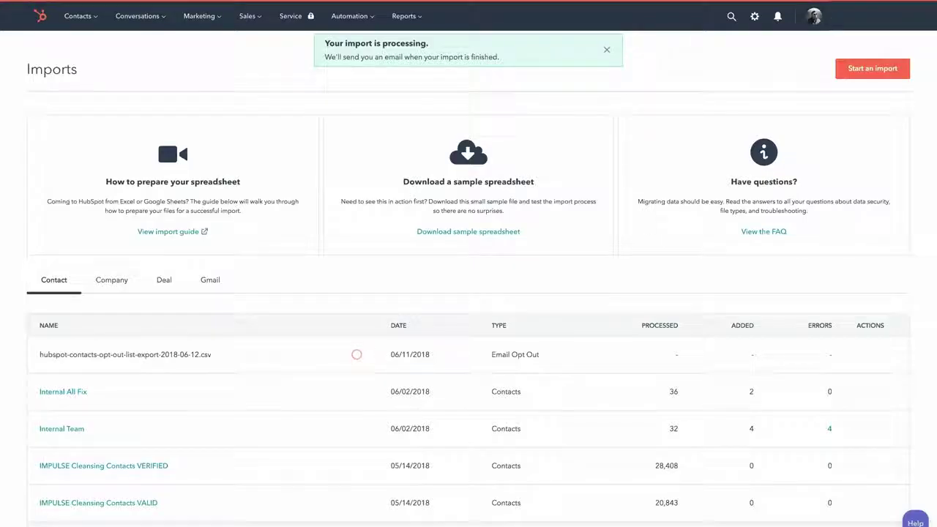